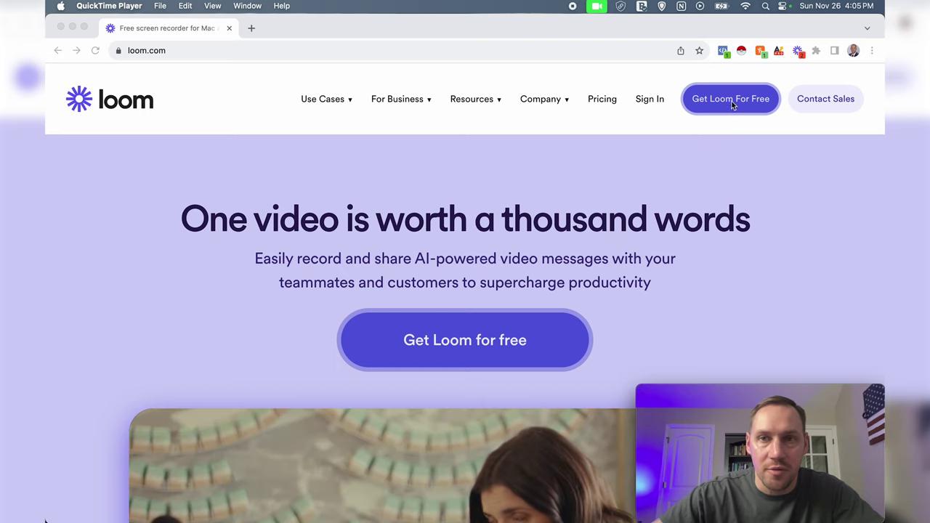
Start signing up for a free Loom account and enter a work email
left_click(730, 103)
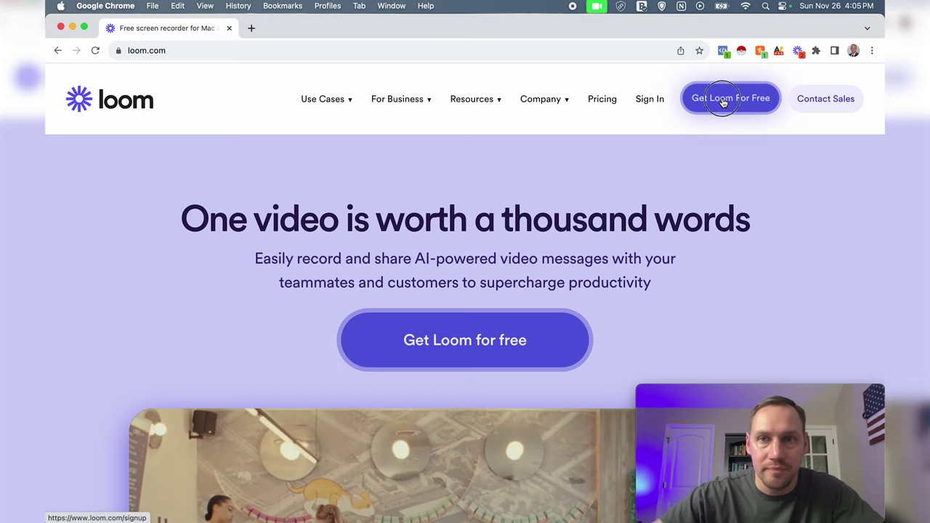
left_click(730, 103)
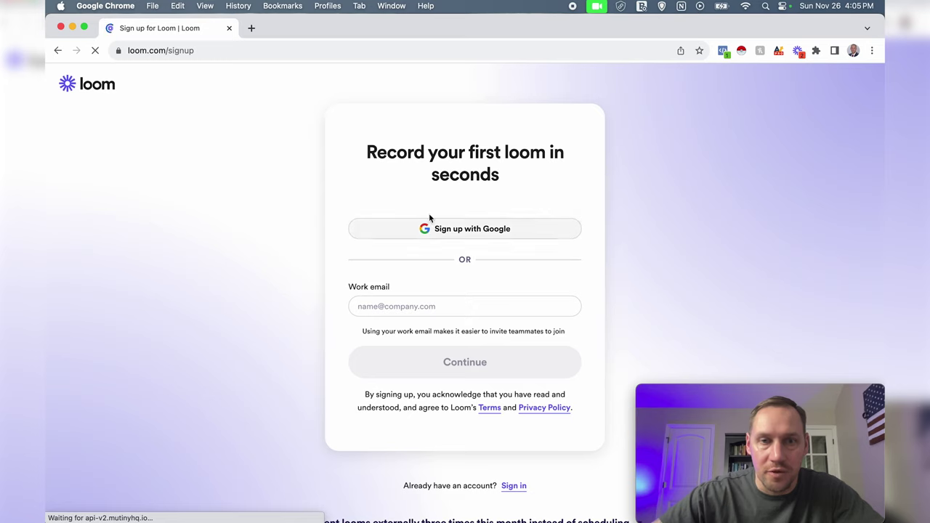
left_click(367, 307)
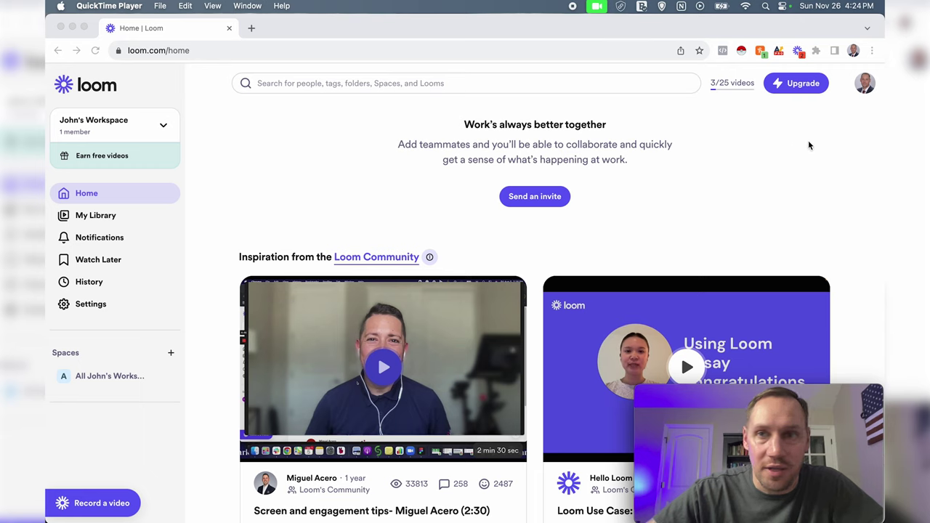
left_click(804, 86)
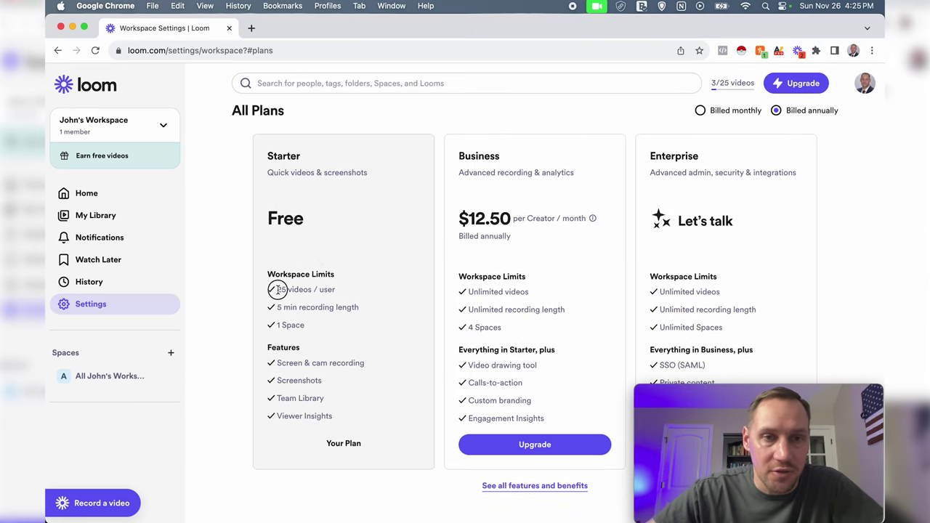
left_click_drag(277, 289, 327, 290)
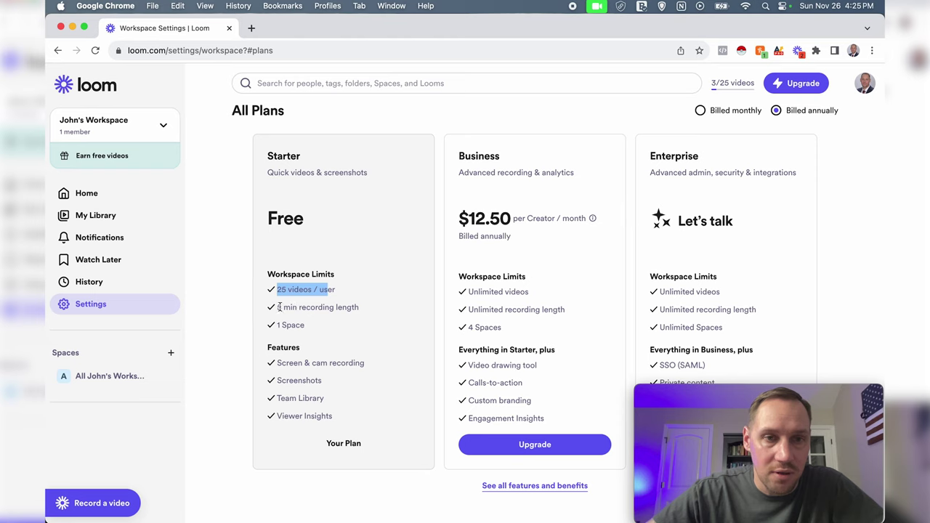
left_click_drag(279, 307, 360, 308)
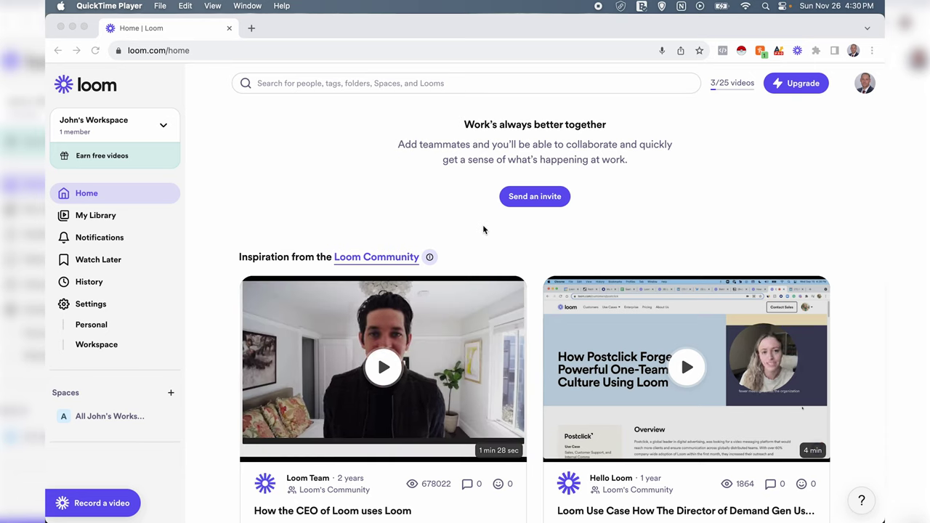
left_click(536, 202)
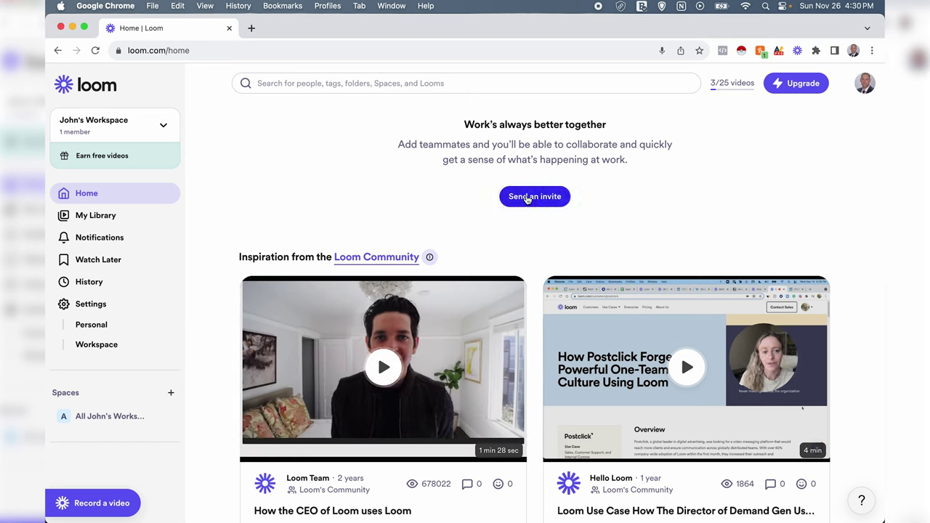
left_click(152, 130)
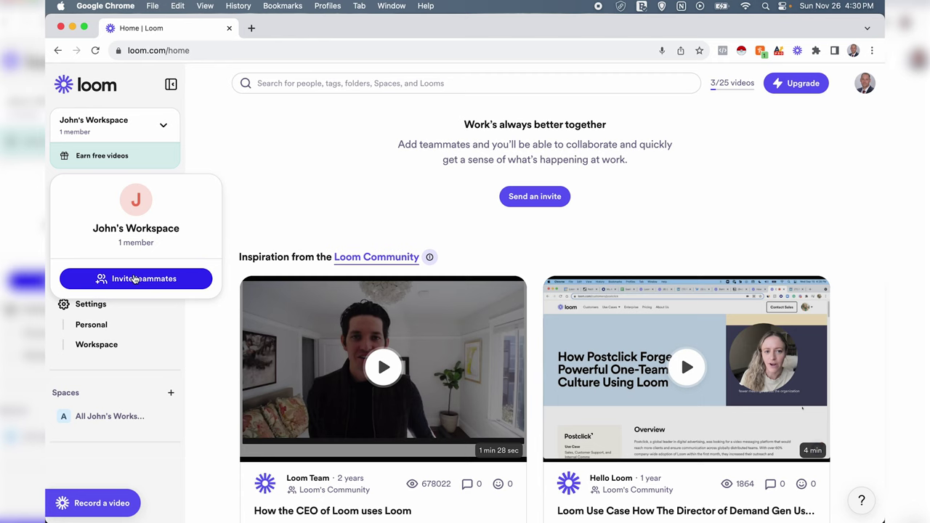
left_click(291, 146)
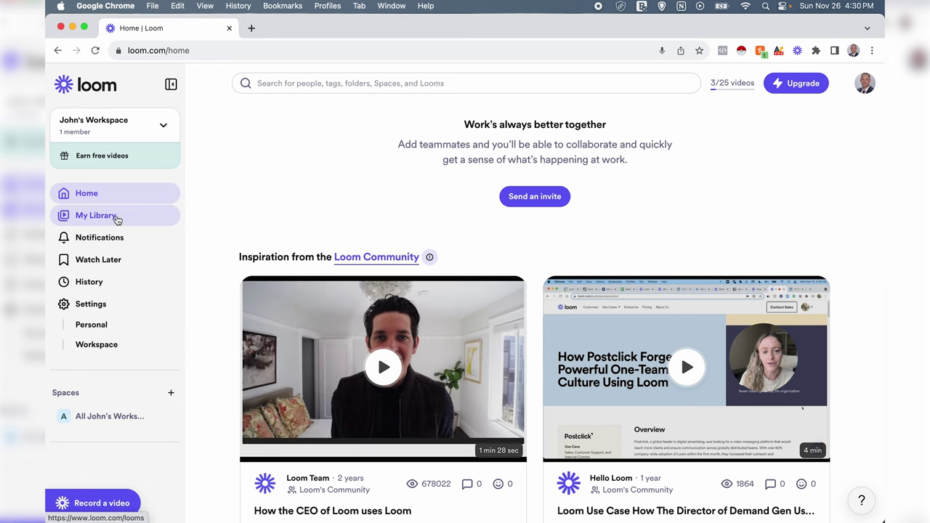
Copy the first My Library video's share link, check its actions menu, then view the empty Archive
left_click(116, 216)
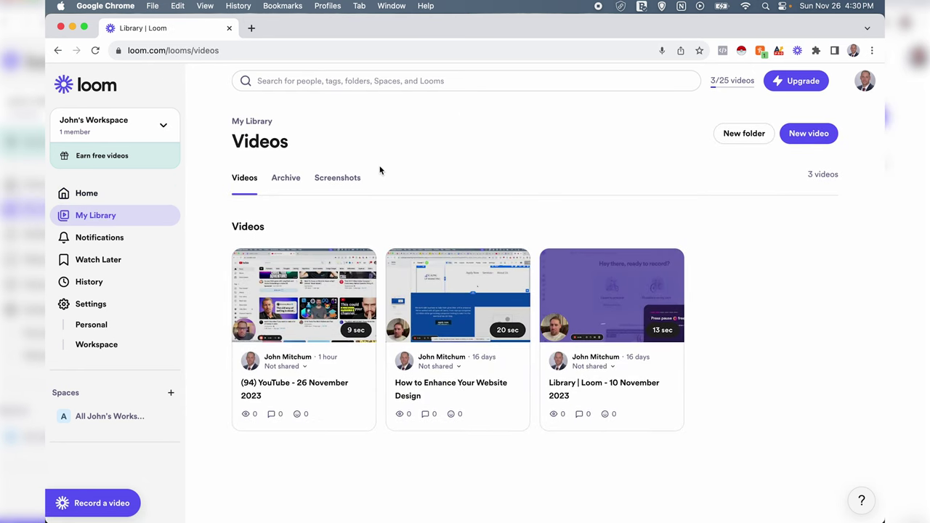
mouse_move(333, 268)
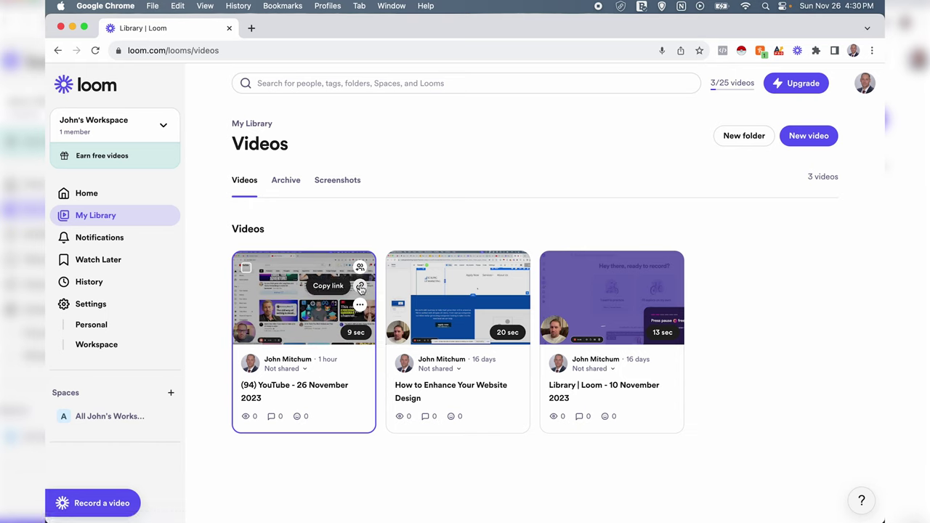
left_click(362, 288)
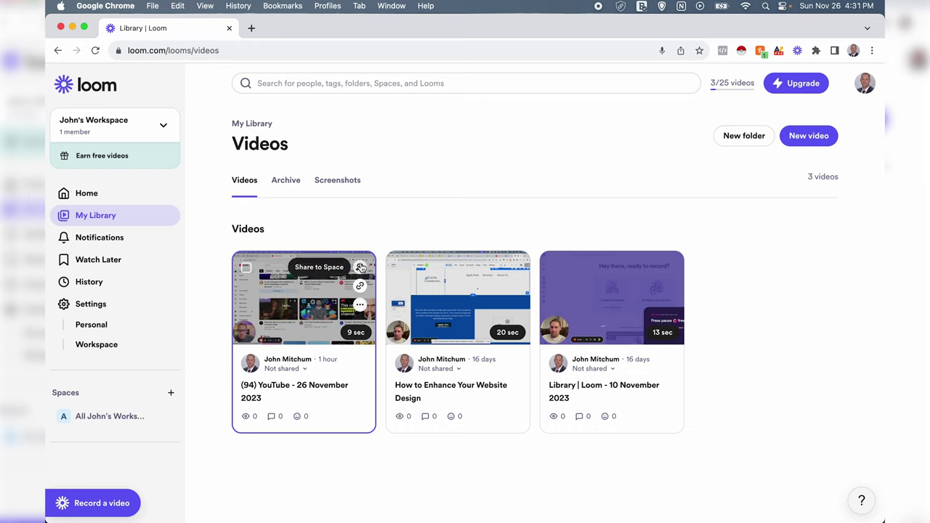
left_click(361, 305)
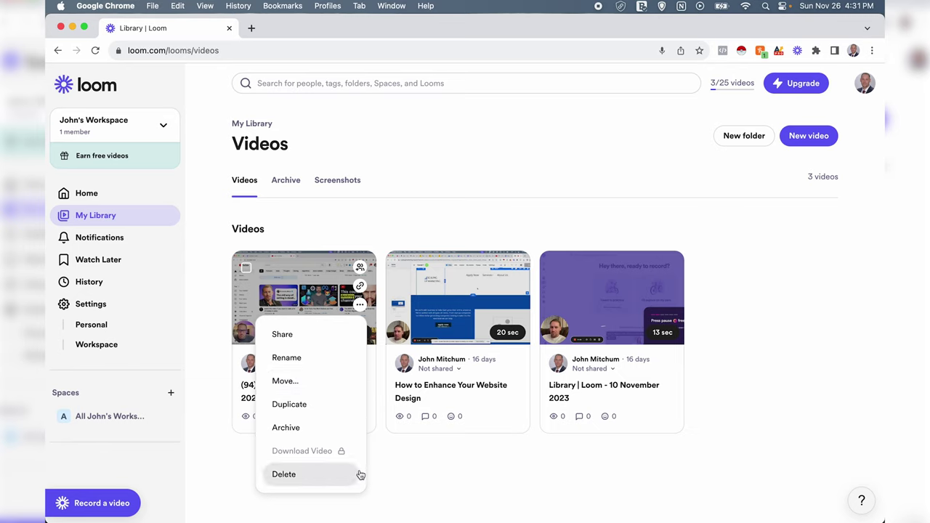
left_click(284, 181)
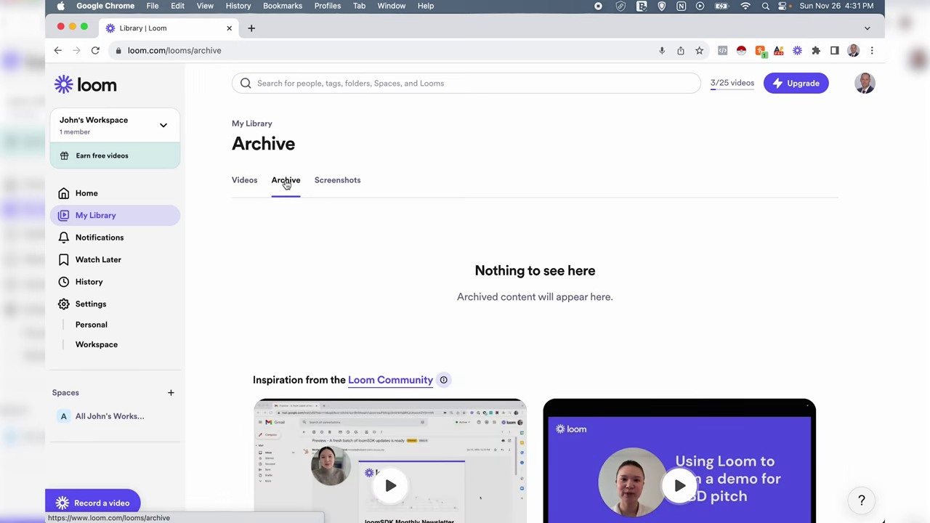
Browse Notifications, Watch Later and the empty History page, then return to Home
left_click(246, 182)
left_click(131, 247)
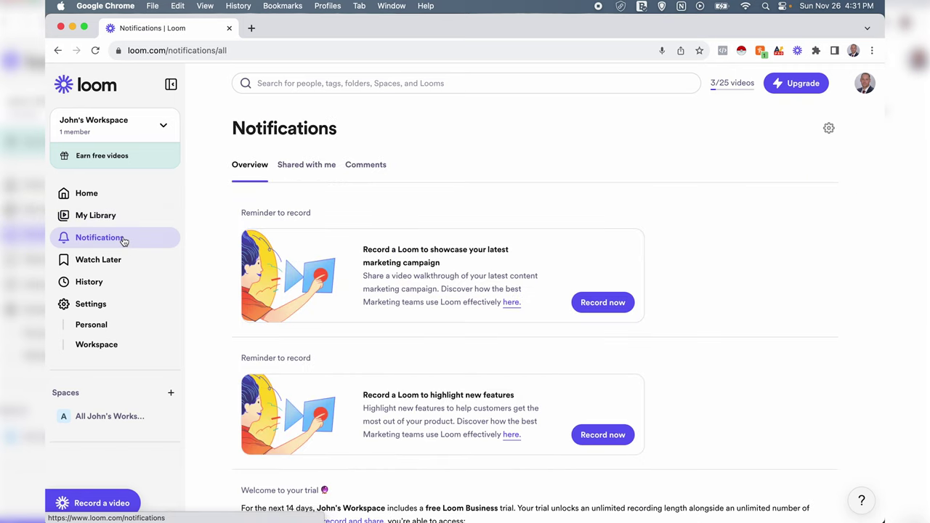
left_click(99, 259)
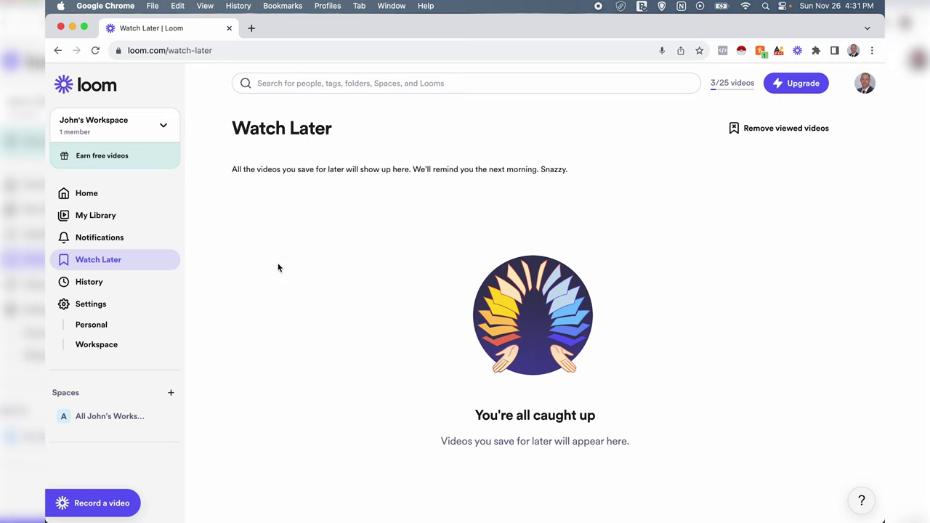
left_click(144, 287)
scroll(330, 173, "down", 7)
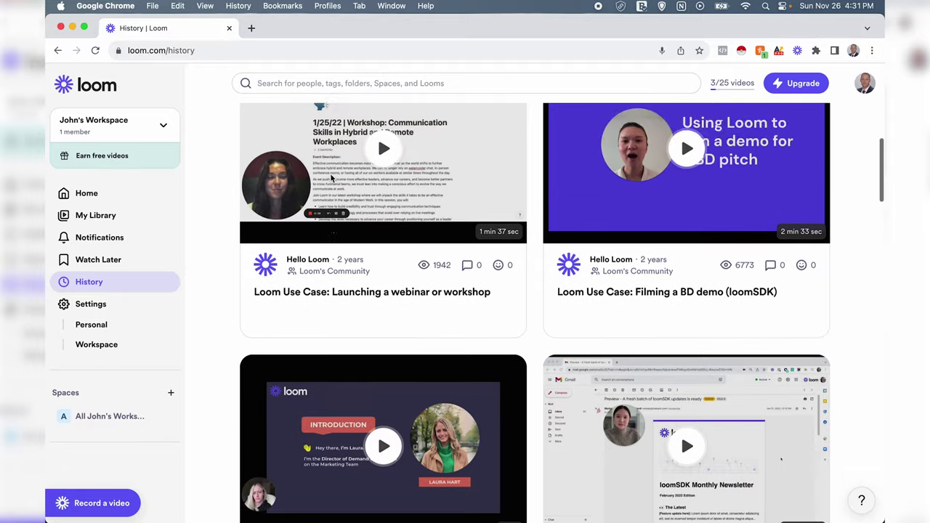
scroll(331, 177, "up", 7)
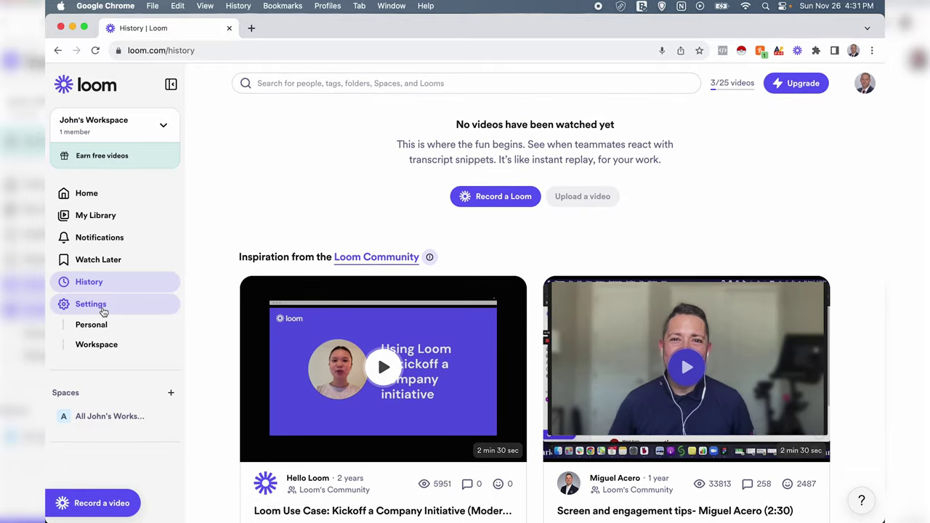
left_click(107, 204)
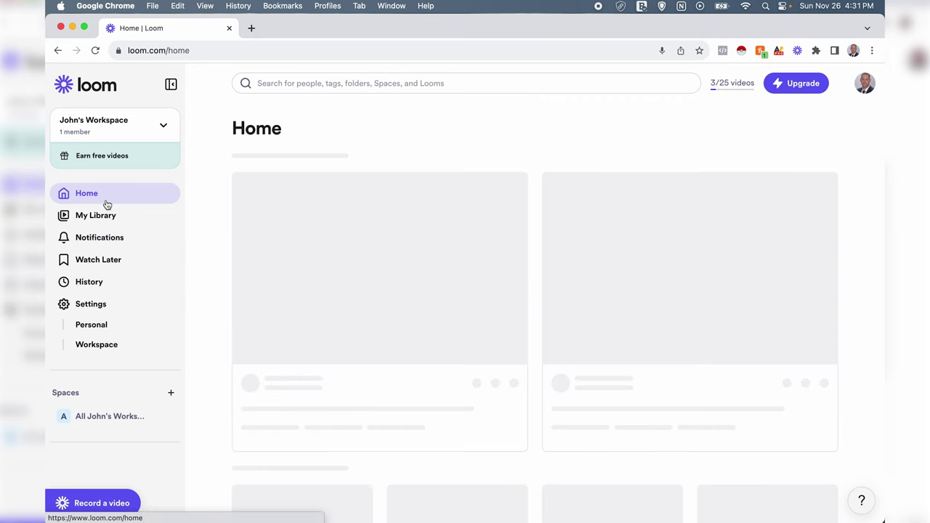
left_click(322, 83)
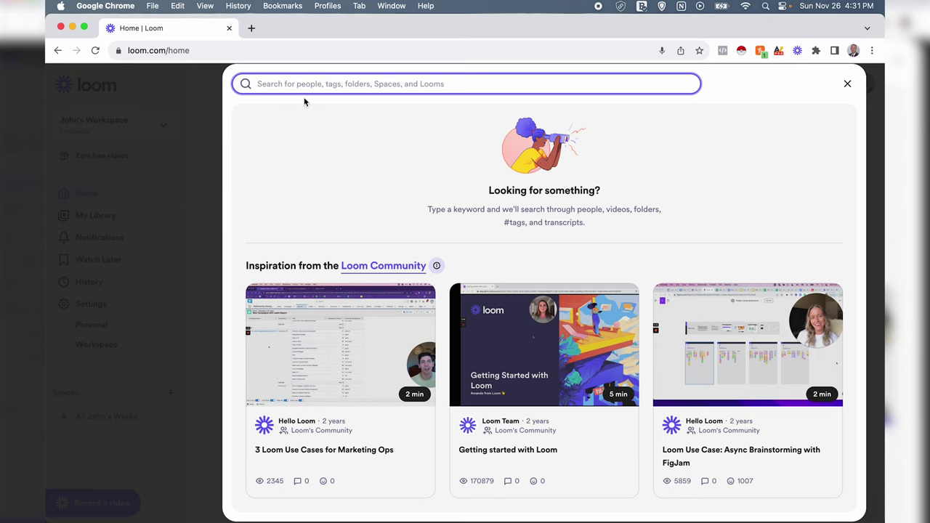
left_click(212, 104)
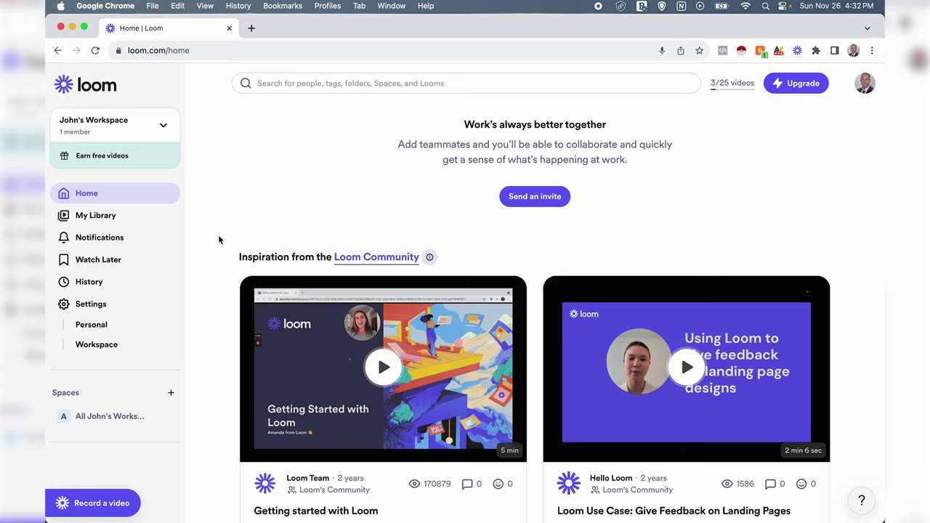
scroll(218, 240, "down", 3)
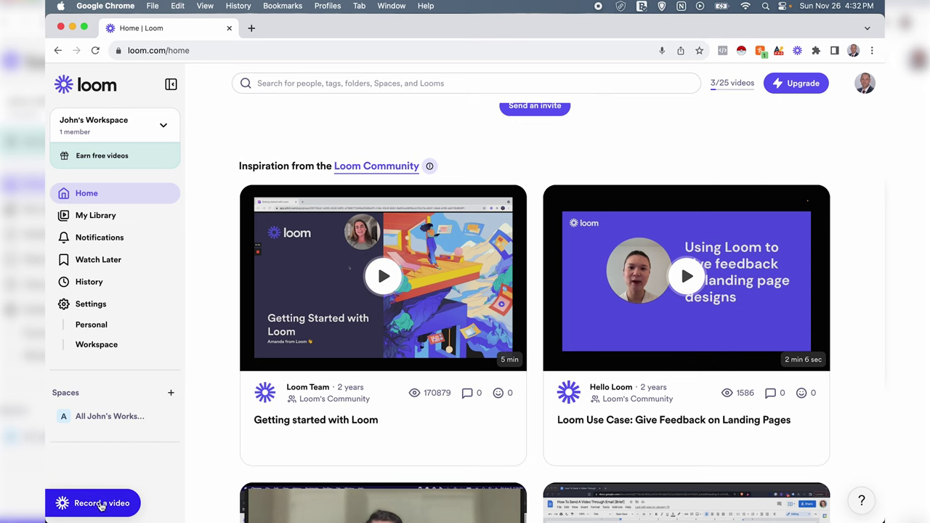
Open the Loom recorder and keep Full Screen as the capture mode
left_click(101, 503)
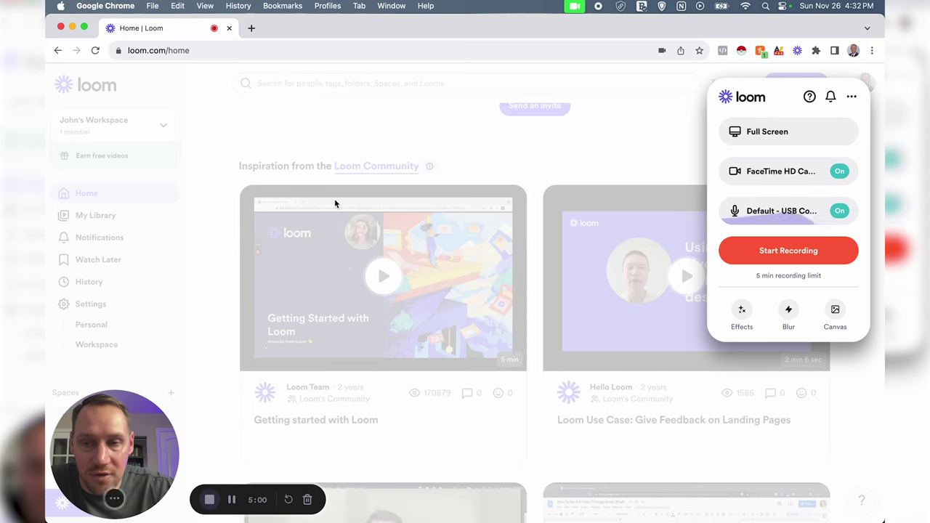
left_click(780, 142)
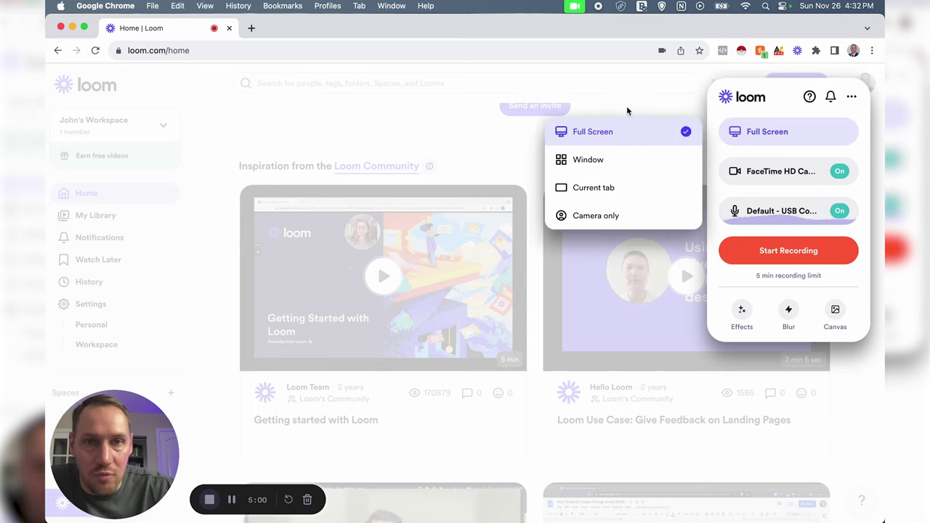
left_click(758, 146)
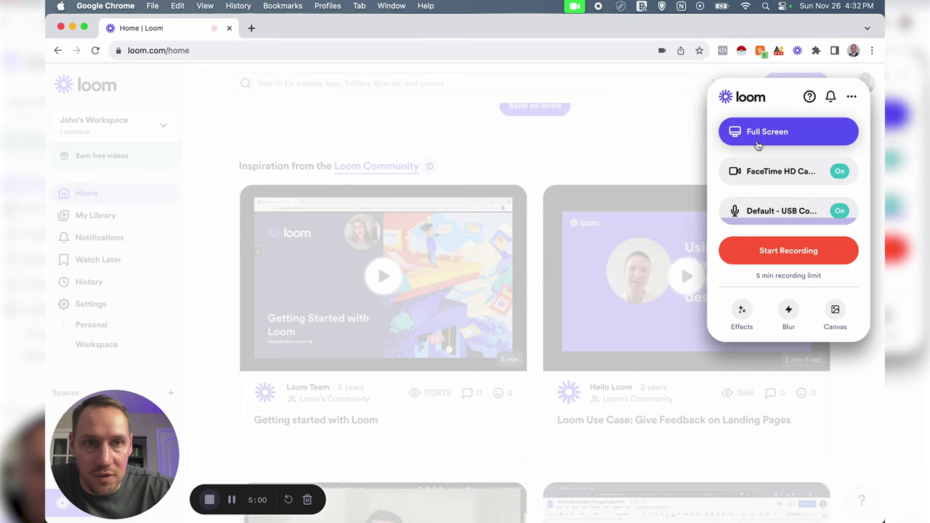
Try Blur and a green leaves camera background, then set the effect to None
left_click(743, 305)
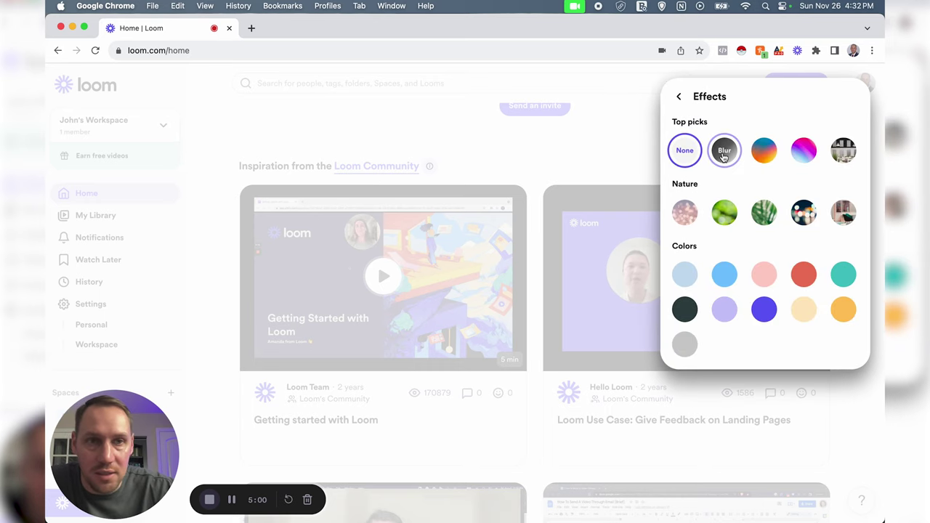
left_click(724, 152)
left_click(742, 312)
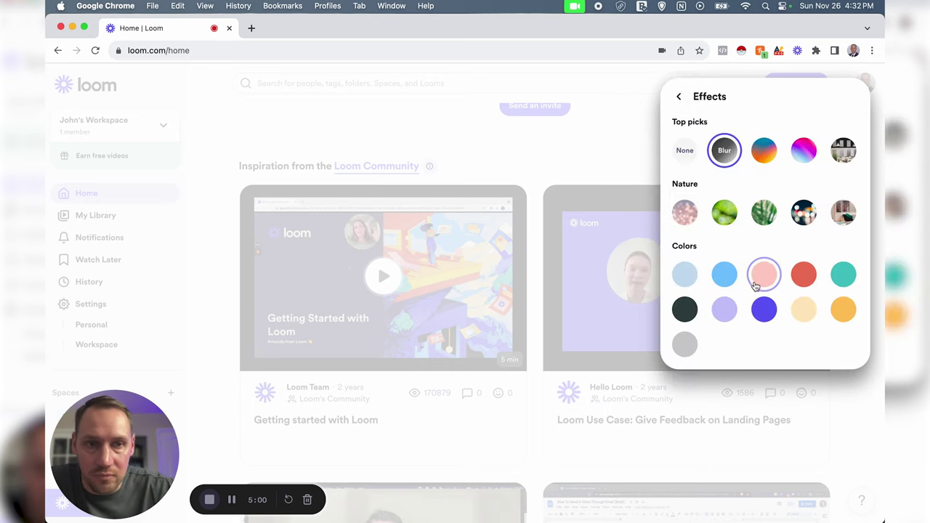
left_click(768, 219)
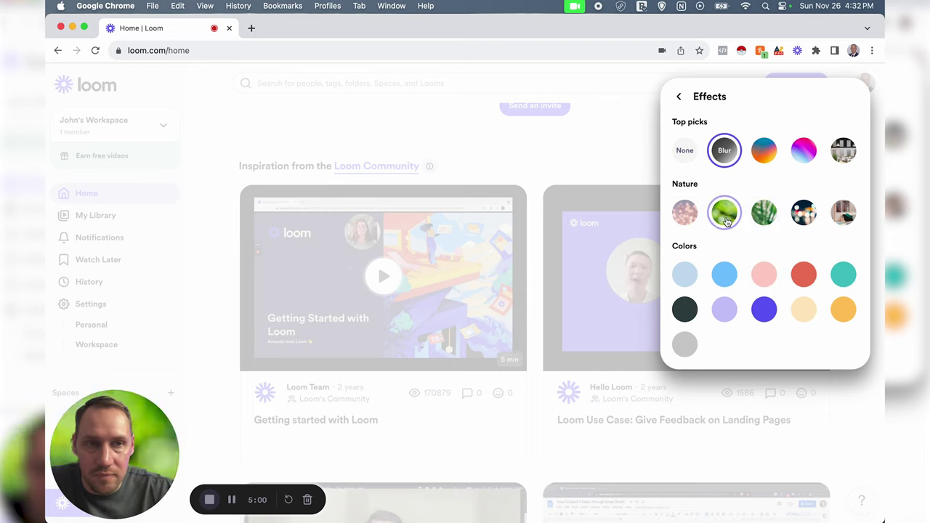
left_click(685, 150)
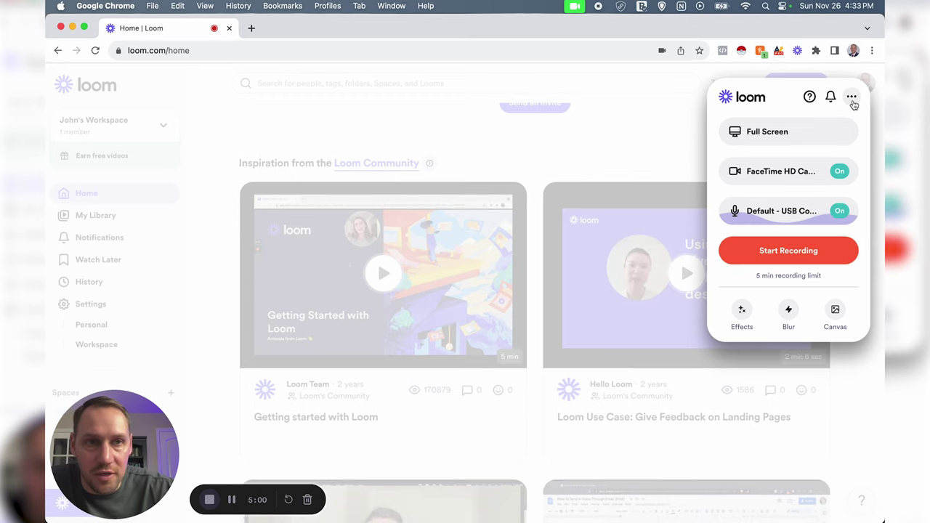
Open the recorder Settings showing video quality Auto (720p) and all recording options on
left_click(852, 99)
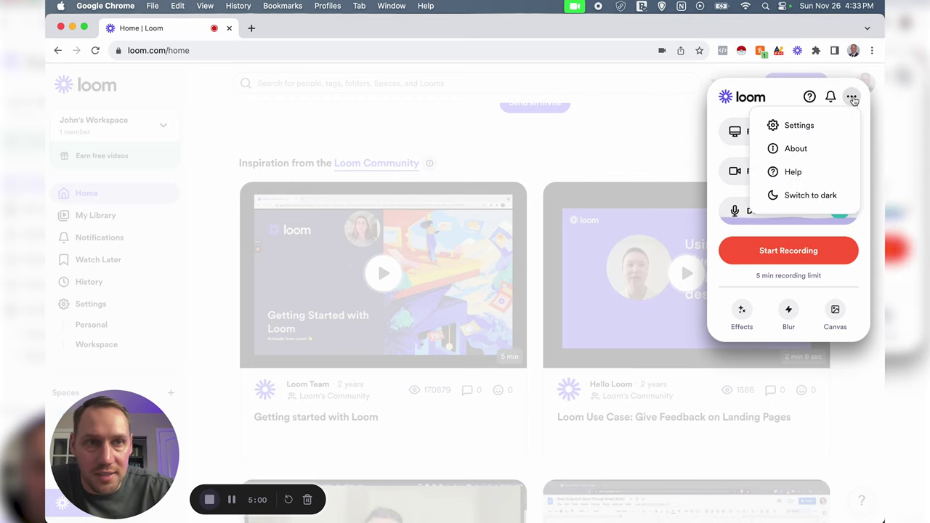
left_click(831, 124)
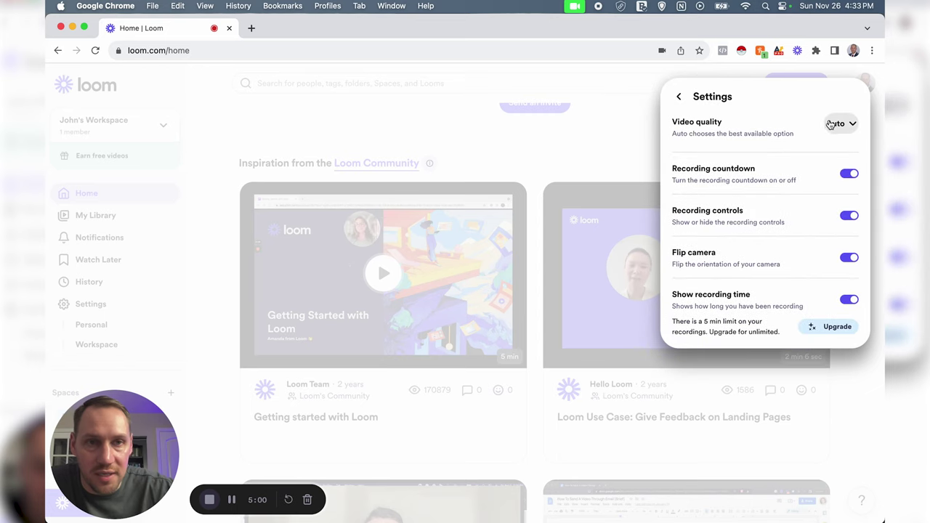